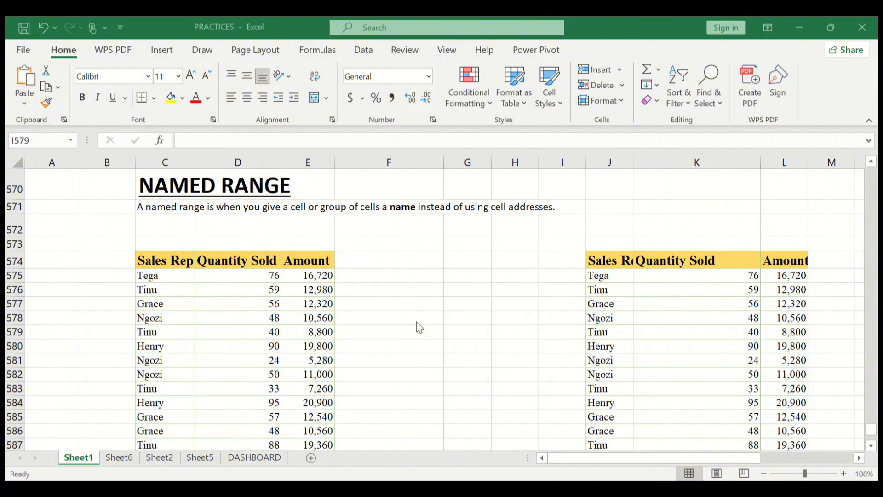
In cell F577, total the Quantity Sold figures of the first table with =SUM(D575:D598)
{"action": "scroll", "coordinate": [418, 326], "scroll_direction": "down", "scroll_amount": 2}
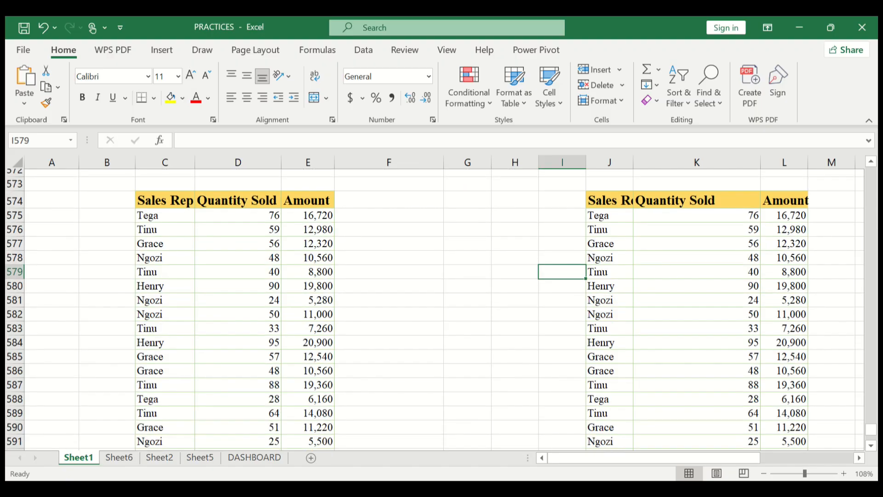
{"action": "scroll", "coordinate": [304, 276], "scroll_direction": "down", "scroll_amount": 1}
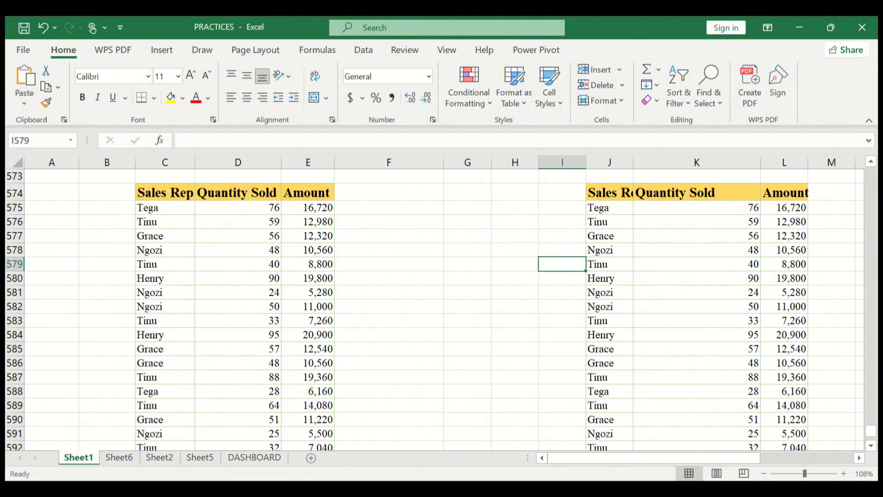
{"action": "scroll", "coordinate": [350, 218], "scroll_direction": "down", "scroll_amount": 3}
{"action": "scroll", "coordinate": [350, 218], "scroll_direction": "up", "scroll_amount": 3}
{"action": "scroll", "coordinate": [350, 219], "scroll_direction": "down", "scroll_amount": 1}
{"action": "scroll", "coordinate": [414, 184], "scroll_direction": "up", "scroll_amount": 1}
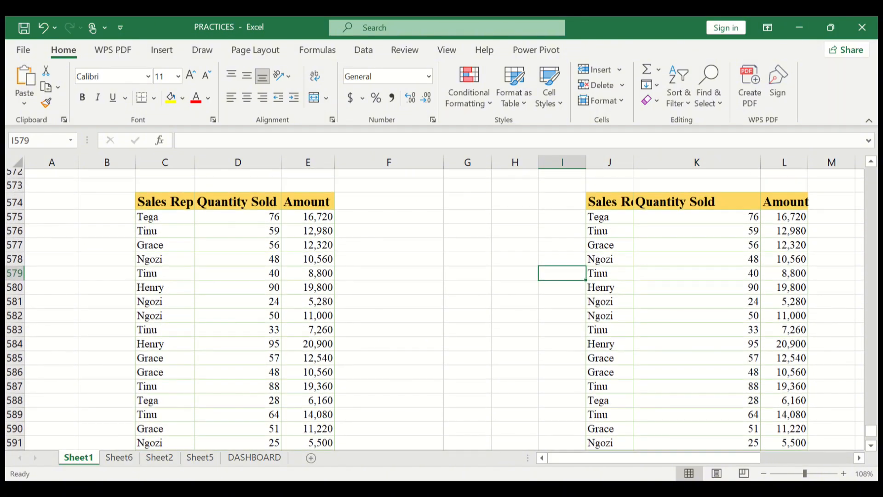
{"action": "left_click", "coordinate": [406, 240]}
{"action": "type", "text": "=SUM"}
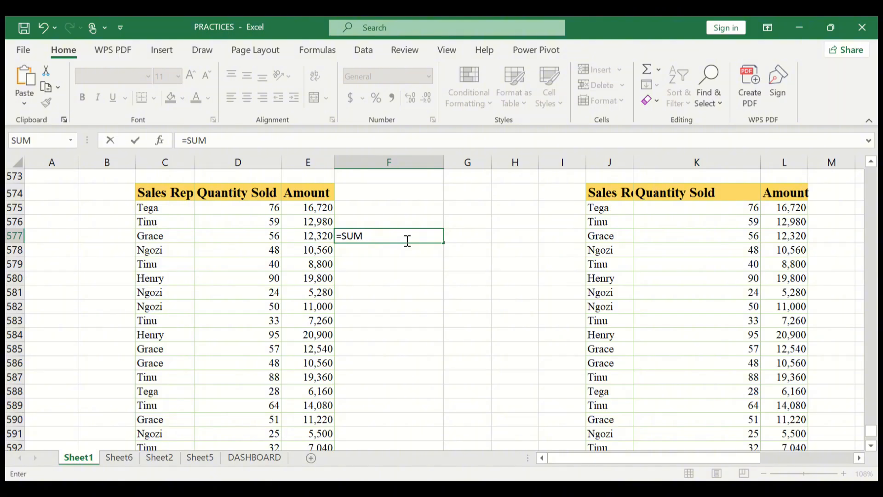
{"action": "type", "text": "("}
{"action": "left_click_drag", "start_coordinate": [253, 207], "coordinate": [236, 442]}
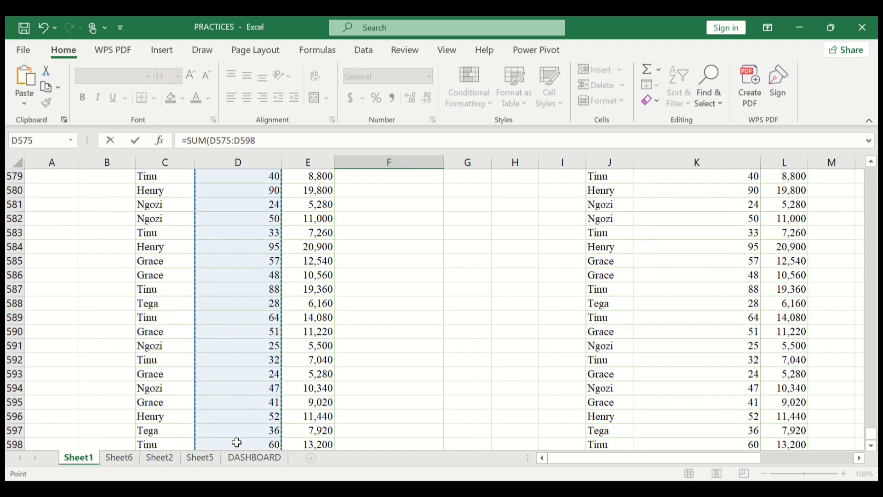
{"action": "key", "text": "Return"}
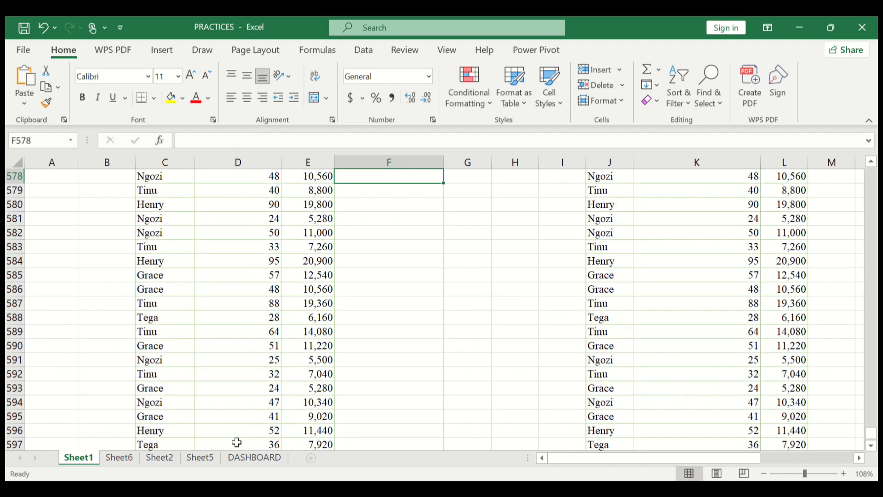
{"action": "scroll", "coordinate": [237, 442], "scroll_direction": "up", "scroll_amount": 2}
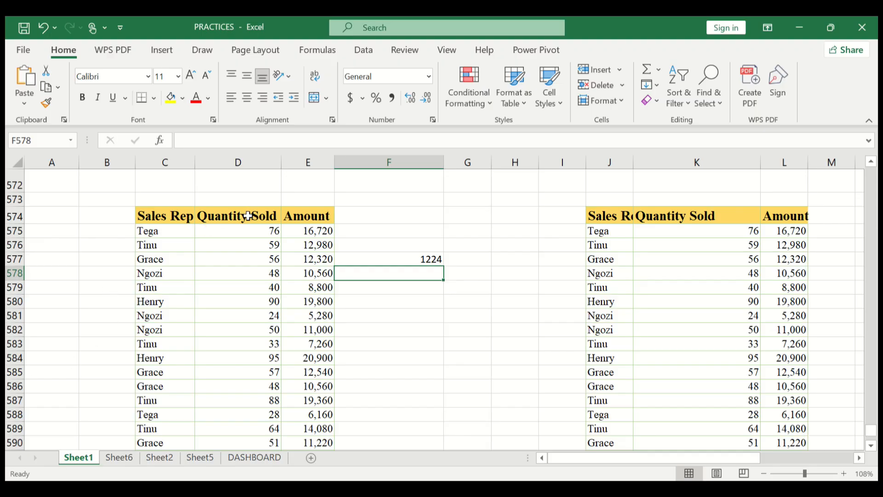
{"action": "left_click", "coordinate": [422, 259]}
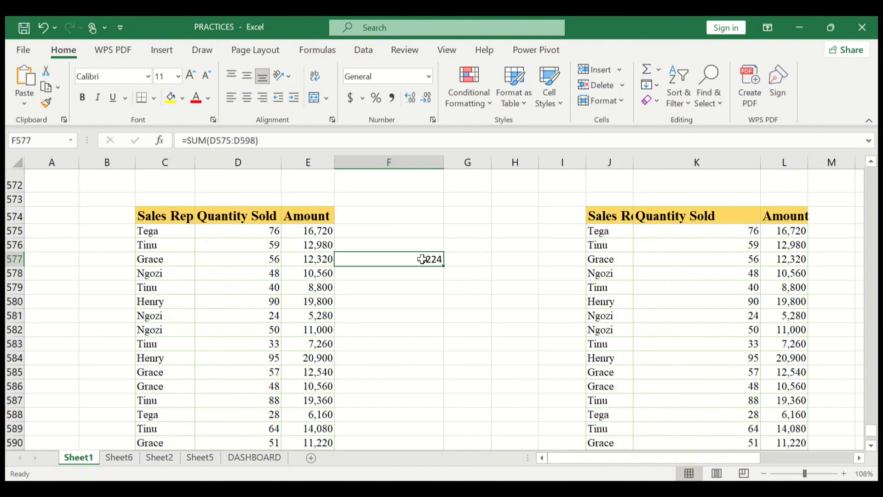
Name the Quantity Sold column of the first table, header included (D574:D598), as QUANITY
{"action": "left_click_drag", "start_coordinate": [245, 215], "coordinate": [244, 417]}
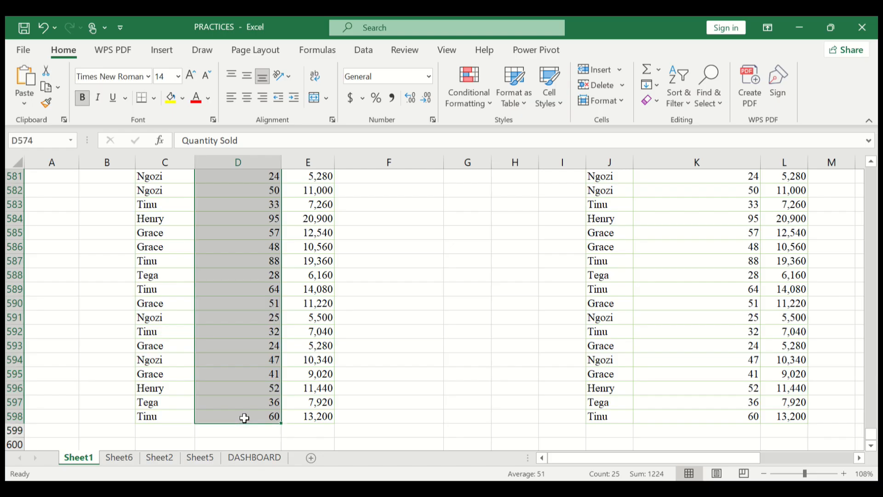
{"action": "left_click", "coordinate": [41, 140]}
{"action": "type", "text": "QUAN"}
{"action": "type", "text": "TITY"}
{"action": "key", "text": "Return"}
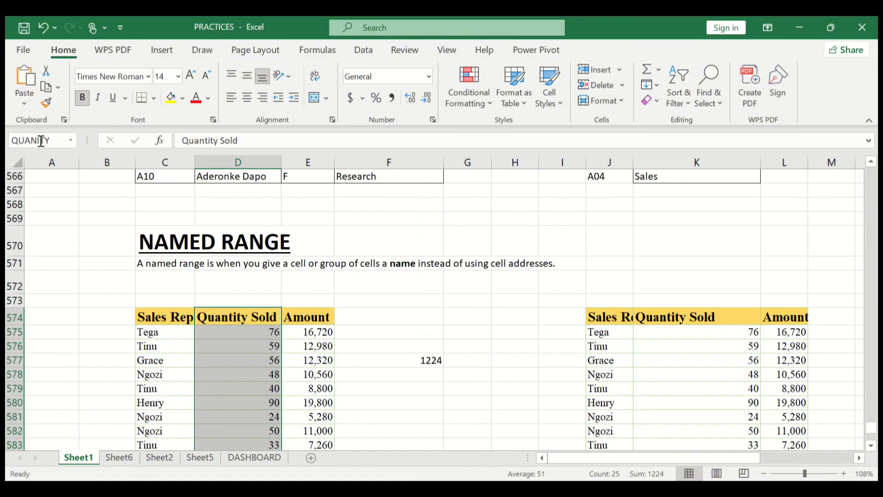
In cell F578, enter =SUM(QUANITY) and compare its formula with the cell-address version in F577
{"action": "left_click", "coordinate": [418, 374]}
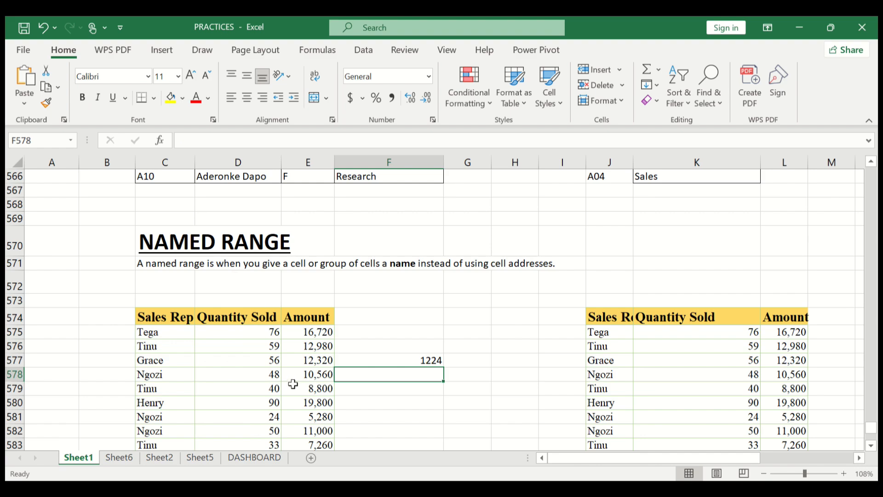
{"action": "type", "text": "=S"}
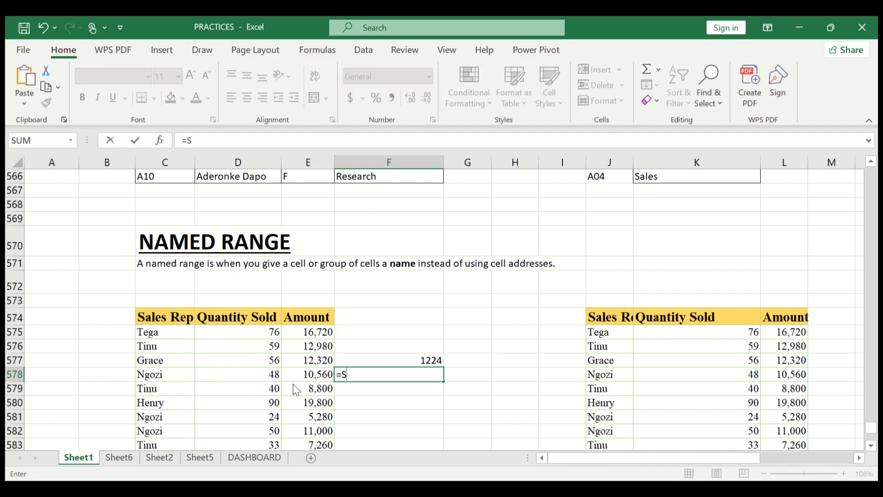
{"action": "type", "text": "UM(QUANITY"}
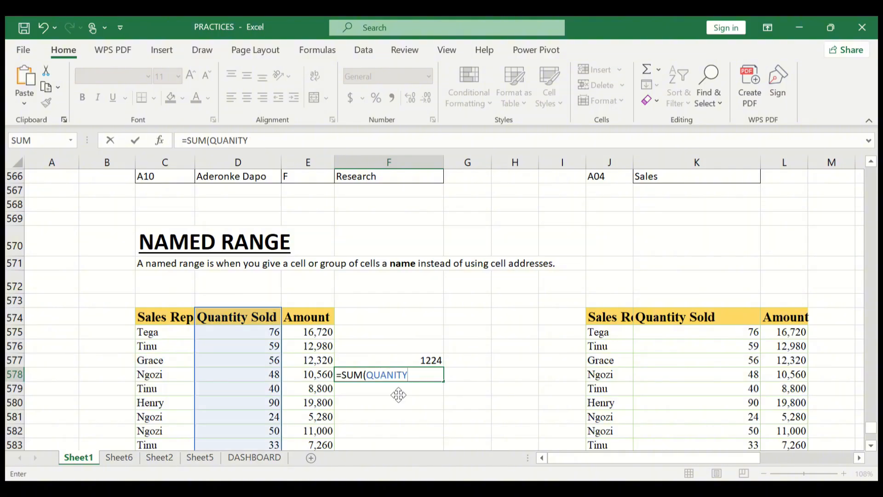
{"action": "key", "text": "Return"}
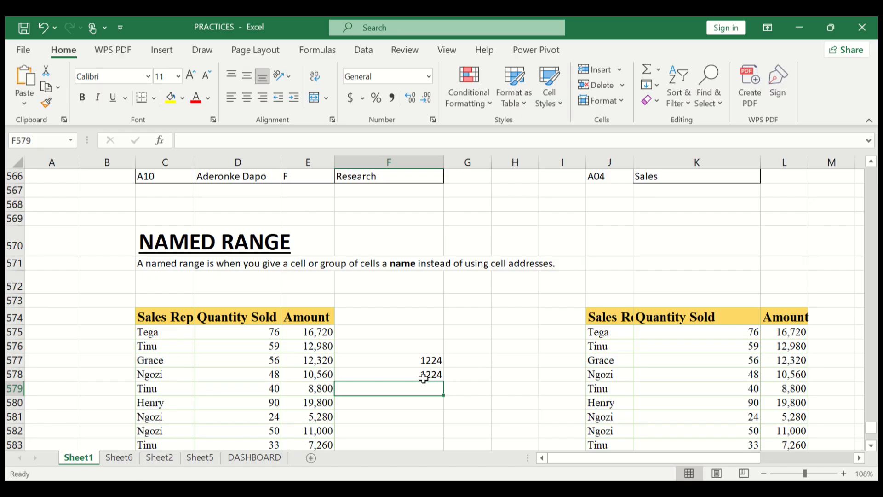
{"action": "left_click", "coordinate": [431, 363]}
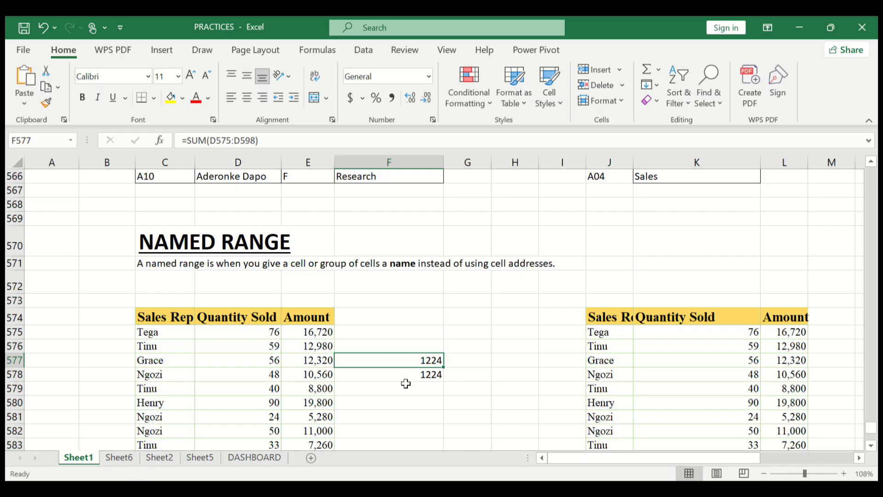
{"action": "left_click", "coordinate": [402, 374]}
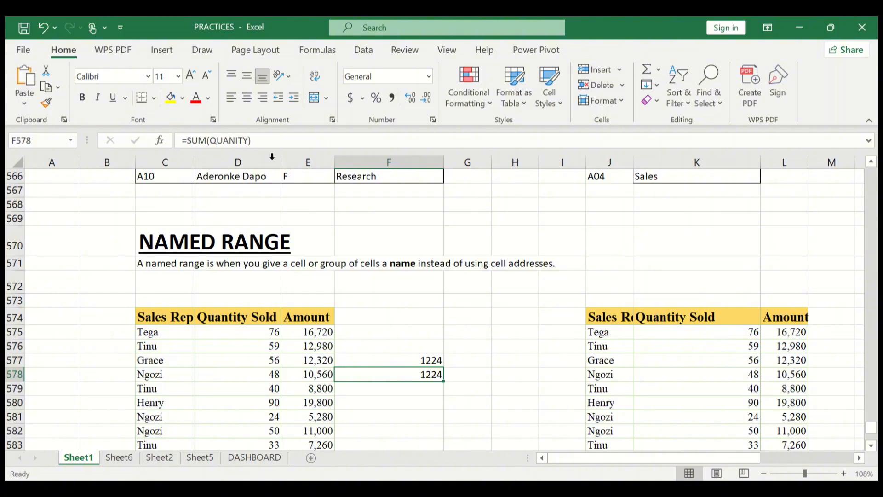
In cell G577, average the Amount figures of the first table with =AVERAGE(E575:E598)
{"action": "left_click", "coordinate": [312, 331]}
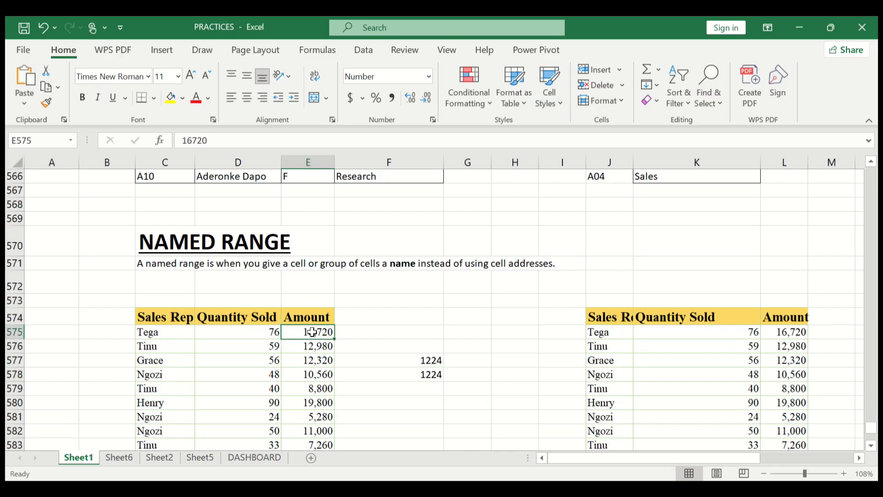
{"action": "left_click", "coordinate": [474, 359]}
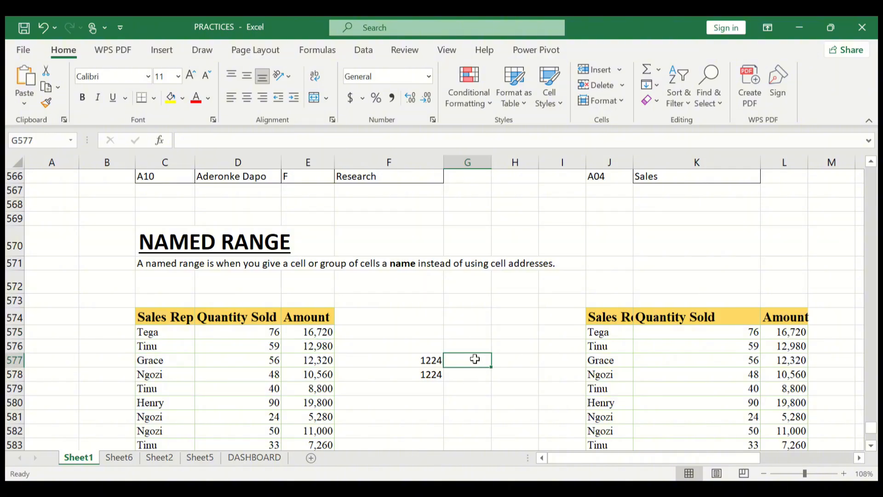
{"action": "type", "text": "="}
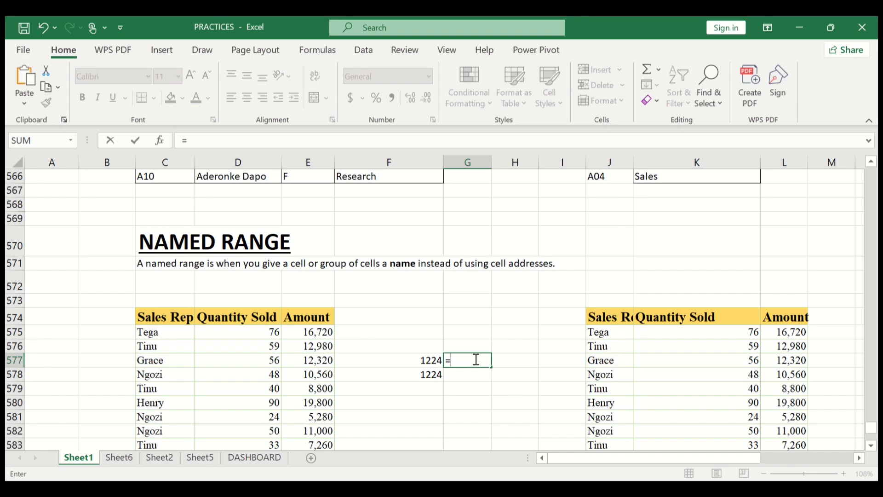
{"action": "type", "text": "A"}
{"action": "type", "text": "VERAGE("}
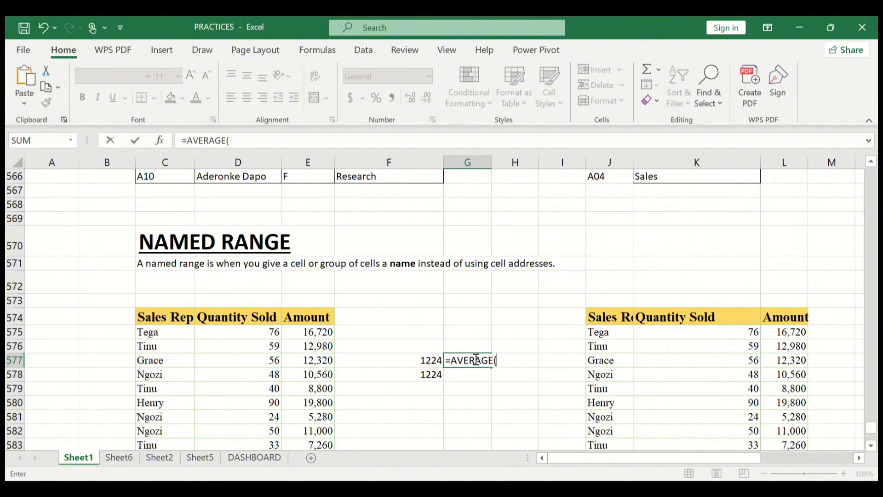
{"action": "left_click", "coordinate": [317, 331]}
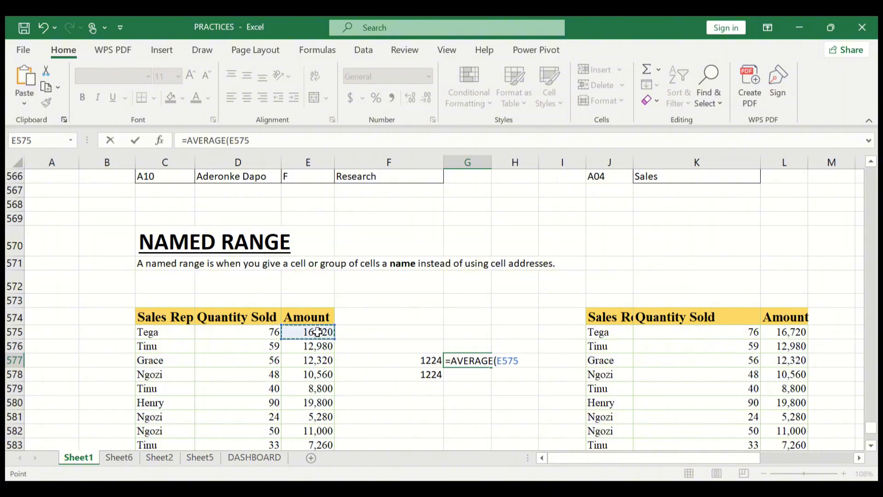
{"action": "mouse_move", "coordinate": [318, 331]}
{"action": "left_mouse_down"}
{"action": "mouse_move", "coordinate": [317, 417]}
{"action": "mouse_move", "coordinate": [317, 331]}
{"action": "left_mouse_up"}
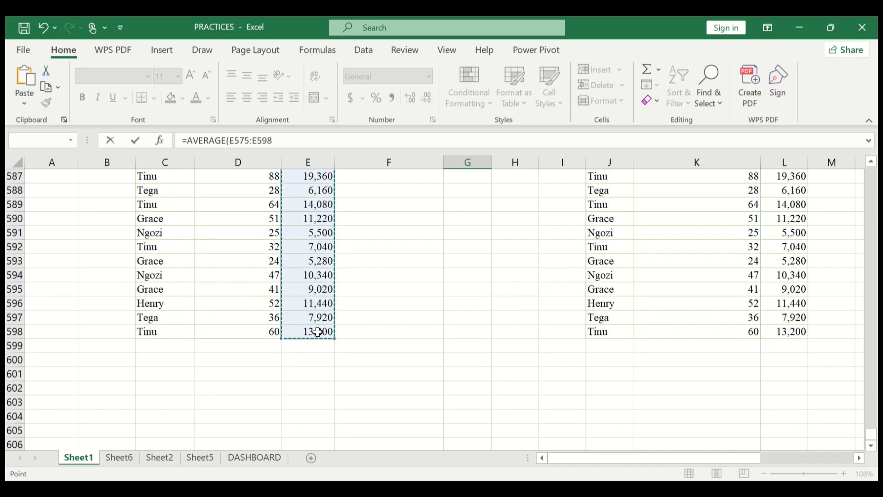
{"action": "key", "text": "Return"}
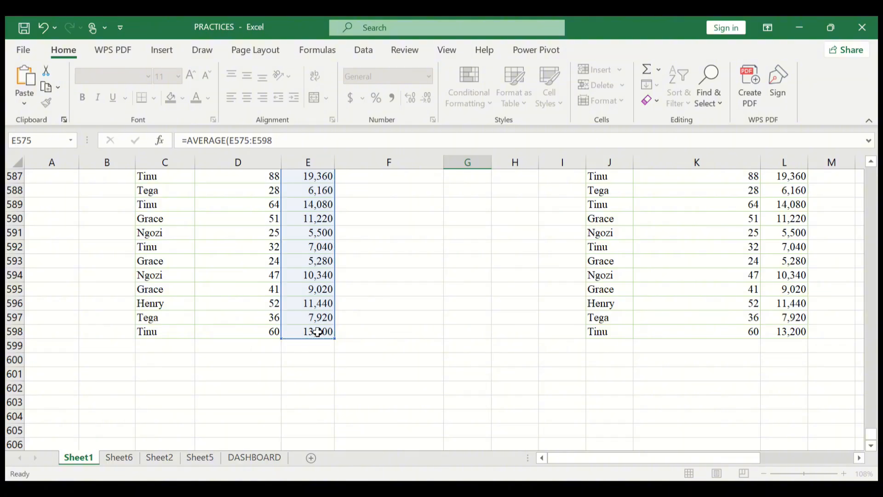
{"action": "scroll", "coordinate": [326, 294], "scroll_direction": "up", "scroll_amount": 2}
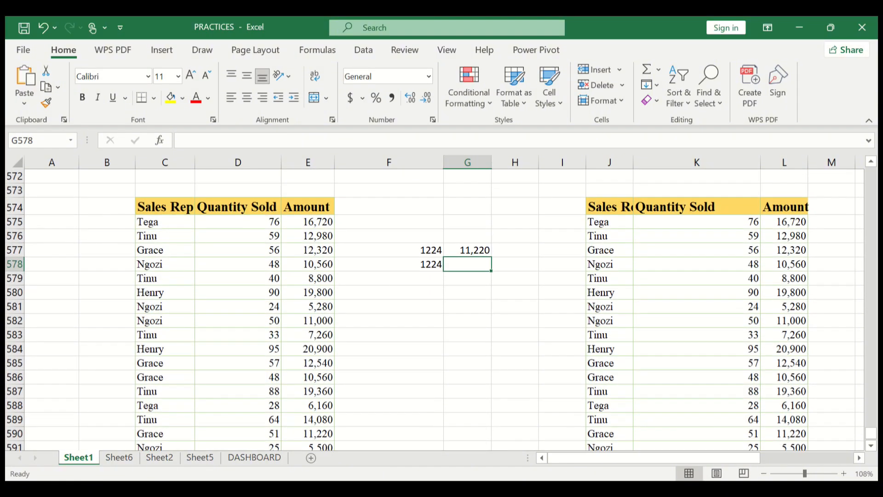
{"action": "left_click", "coordinate": [476, 258]}
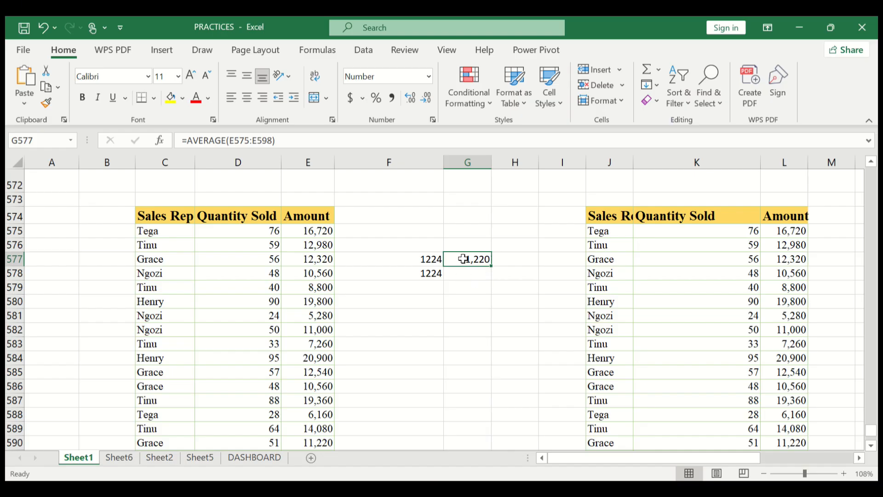
Name the Amount column of the first table, header included (E574:E598), as SALES
{"action": "left_click", "coordinate": [318, 212]}
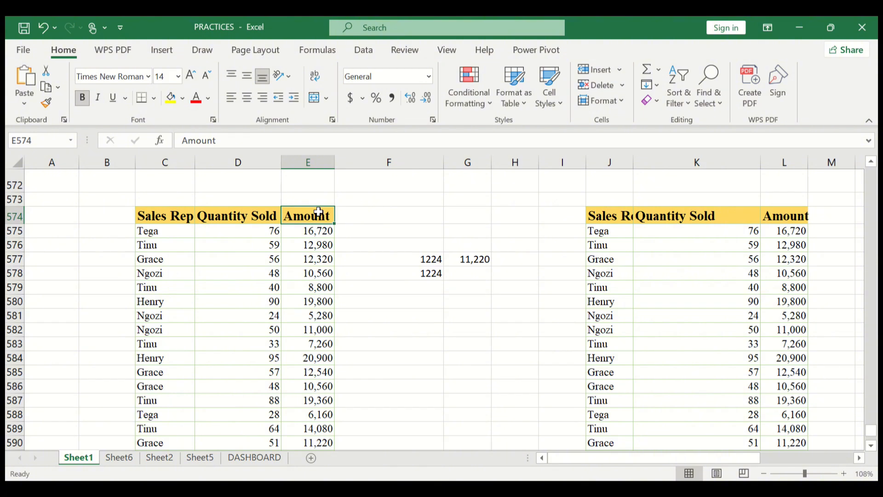
{"action": "key", "text": "shift+Down"}
{"action": "key", "text": "shift+Down"}
{"action": "key", "text": "shift+Down"}
{"action": "key", "text": "shift+Down"}
{"action": "key", "text": "shift+Down"}
{"action": "key", "text": "shift+Down"}
{"action": "key", "text": "shift+Down"}
{"action": "key", "text": "shift+Down"}
{"action": "key", "text": "shift+Down"}
{"action": "key", "text": "shift+Down"}
{"action": "key", "text": "shift+Down"}
{"action": "key", "text": "shift+Down"}
{"action": "key", "text": "shift+Down"}
{"action": "key", "text": "shift+Down"}
{"action": "key", "text": "shift+Down"}
{"action": "key", "text": "shift+Down"}
{"action": "key", "text": "shift+Down"}
{"action": "key", "text": "shift+Down"}
{"action": "key", "text": "shift+Down"}
{"action": "key", "text": "shift+Down"}
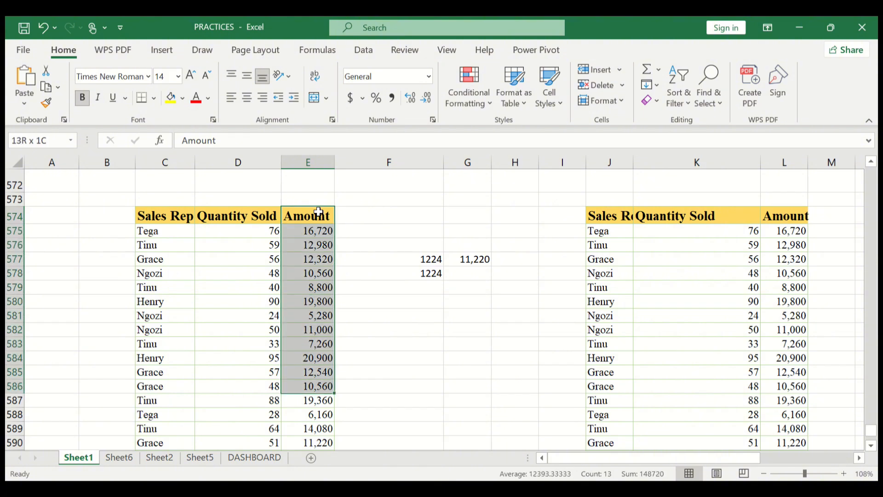
{"action": "key", "text": "shift+Up"}
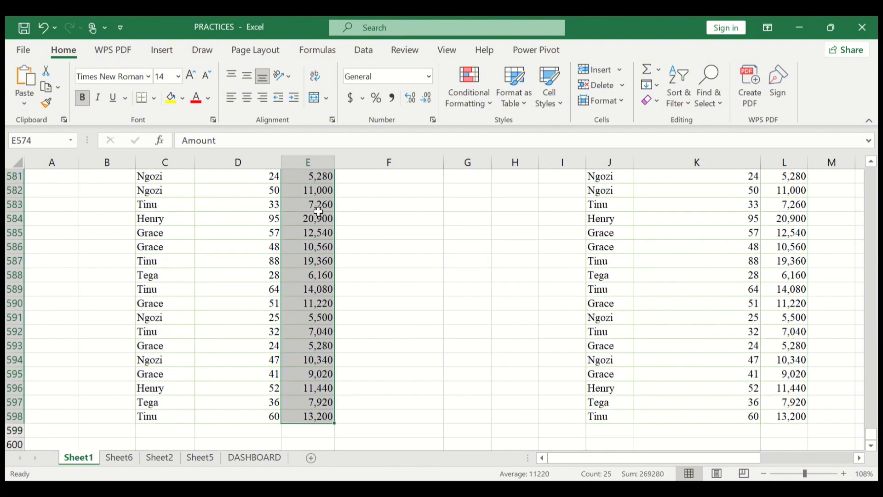
{"action": "left_click", "coordinate": [37, 137]}
{"action": "type", "text": "SALES"}
{"action": "key", "text": "Return"}
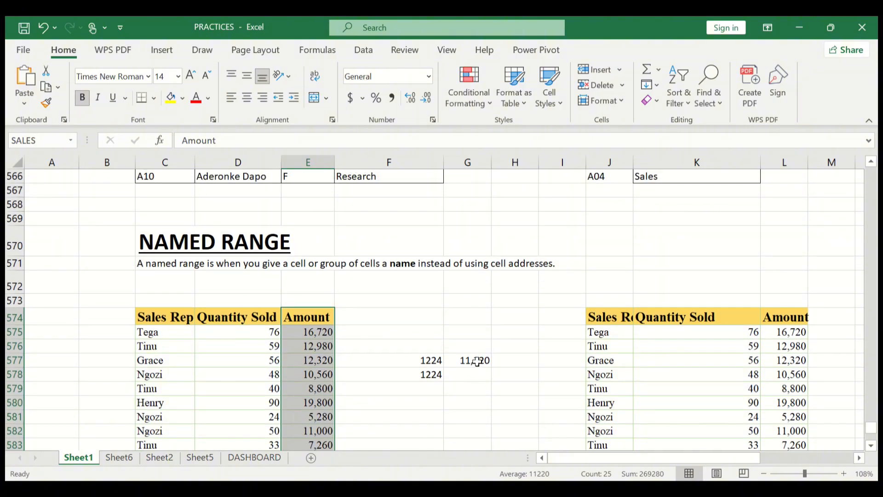
In cell G578, average the amounts through the named range with =AVERAGE(SALES) and check the entered formula
{"action": "left_click", "coordinate": [468, 372]}
{"action": "type", "text": "="}
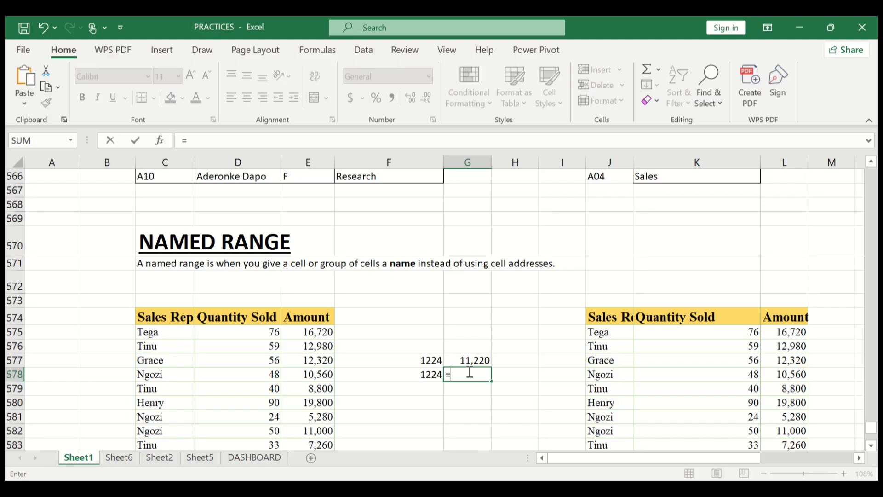
{"action": "type", "text": "AVERAGE("}
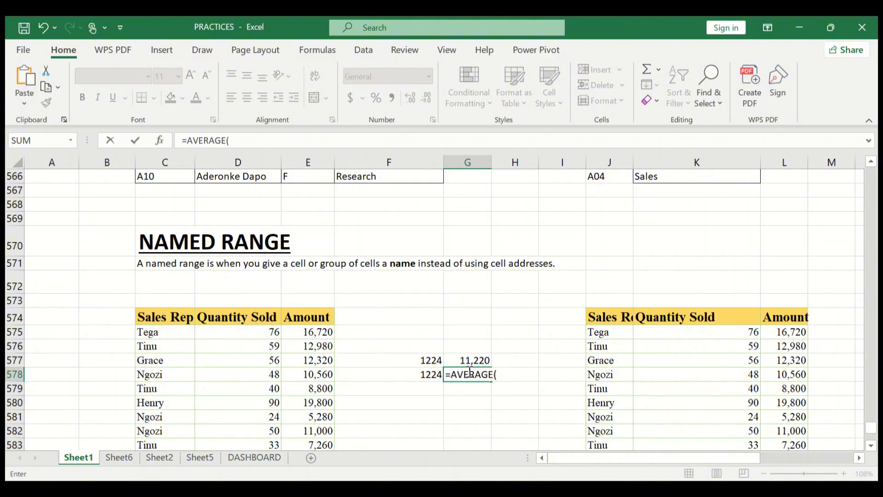
{"action": "type", "text": "SA"}
{"action": "type", "text": "LES"}
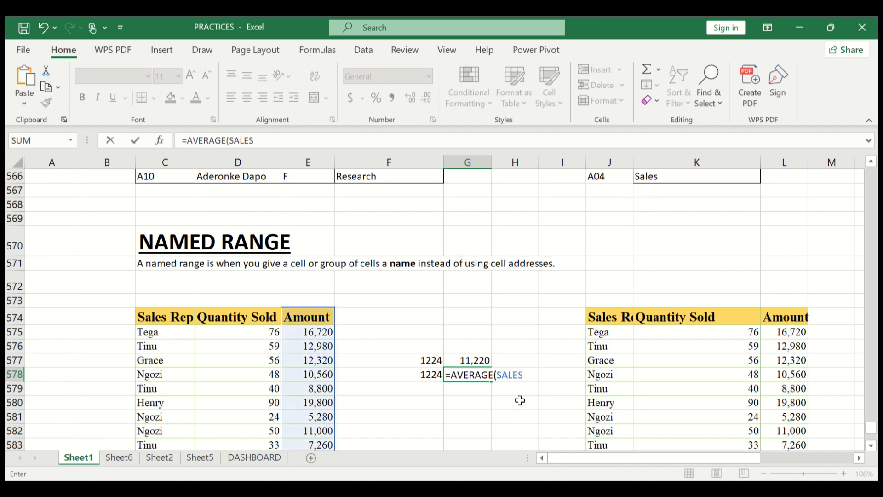
{"action": "key", "text": "Return"}
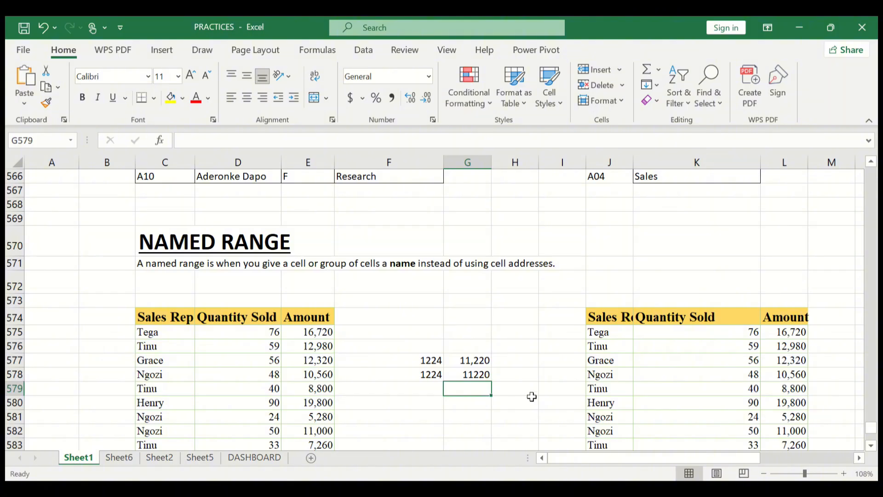
{"action": "left_click", "coordinate": [471, 375]}
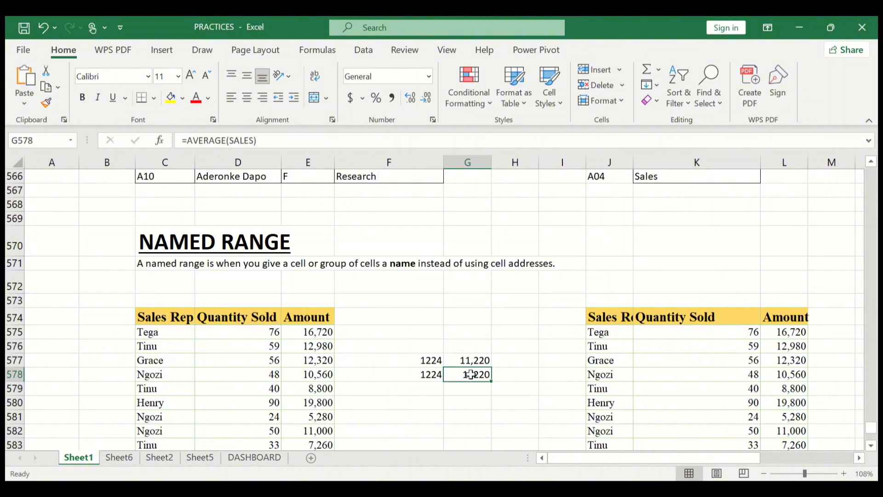